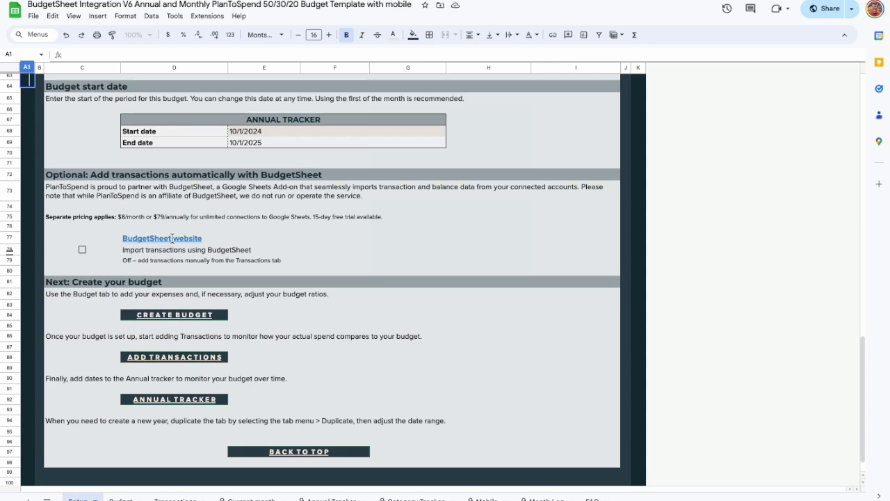
# Open the BudgetSheet website link in the optional automatic transactions section of the Setup sheet
pyautogui.click(172, 238)
pyautogui.click(183, 253)
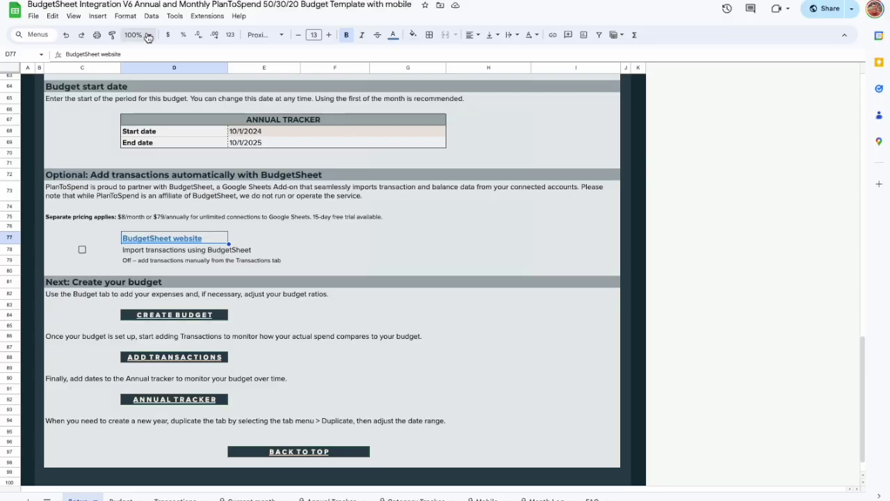
# Open the BudgetSheet add-on's sidebar app and run its setup of the required BSA_* spreadsheets
pyautogui.click(241, 17)
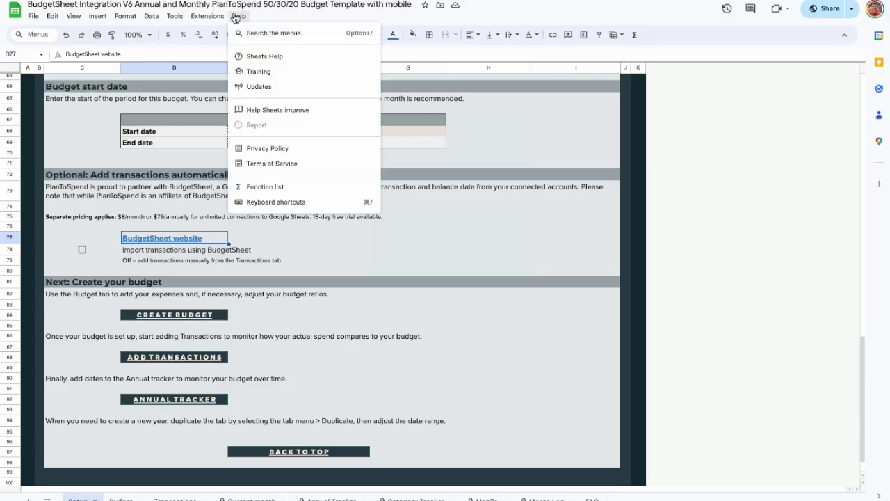
pyautogui.moveTo(206, 17)
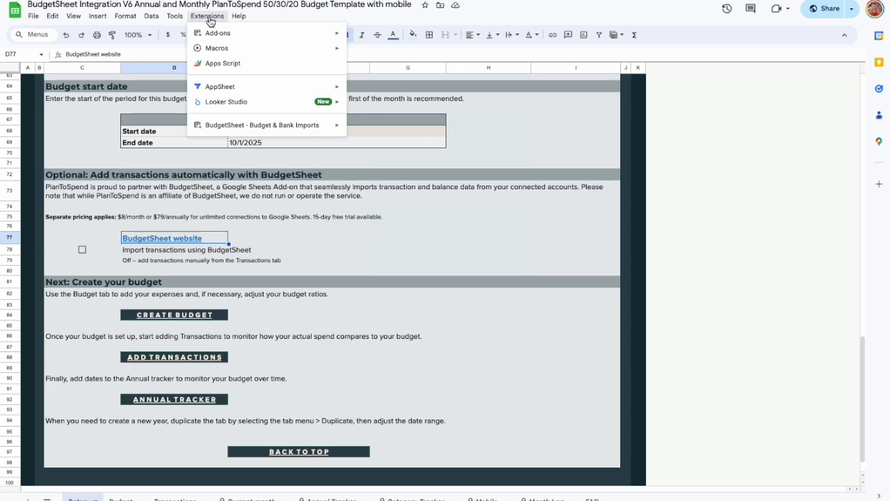
pyautogui.moveTo(226, 130)
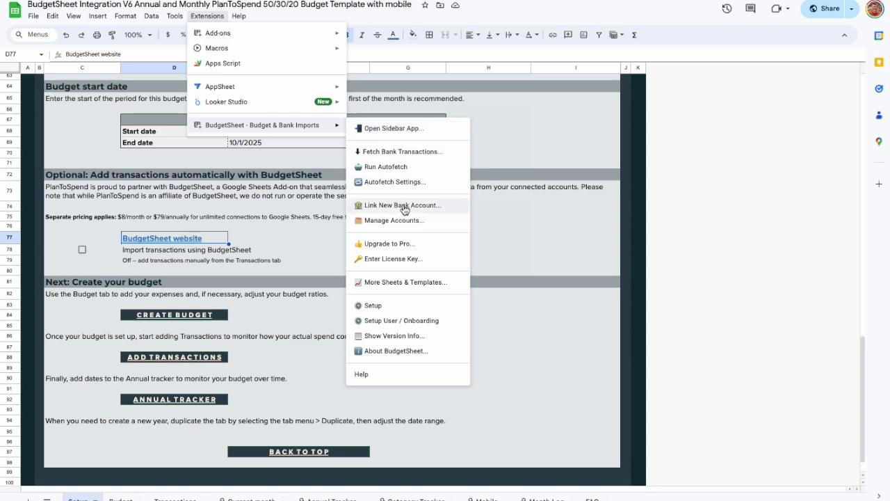
pyautogui.click(422, 128)
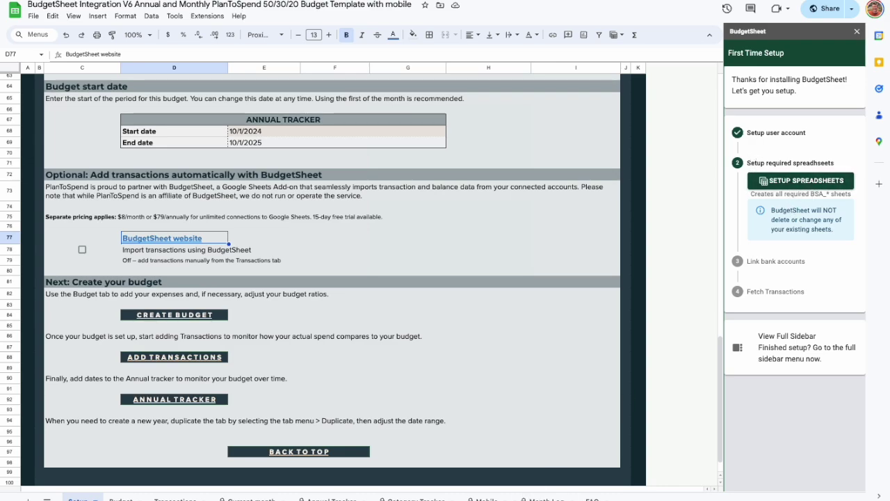
pyautogui.click(823, 183)
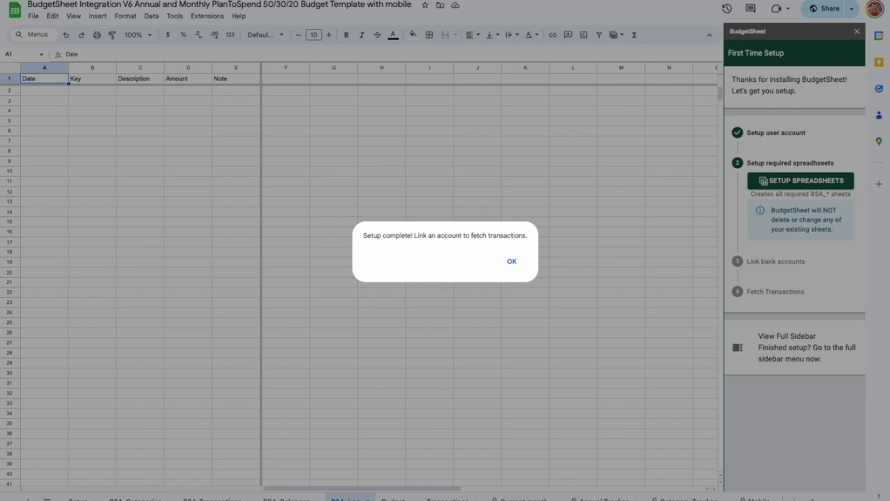
pyautogui.click(512, 265)
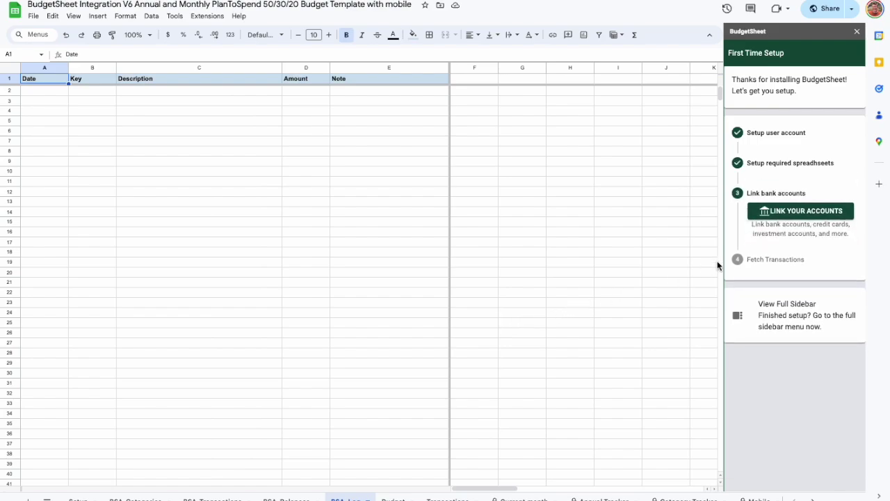
# Link the Affinity Plus Federal Credit Union accounts to BudgetSheet through Plaid and return to the spreadsheet
pyautogui.click(796, 211)
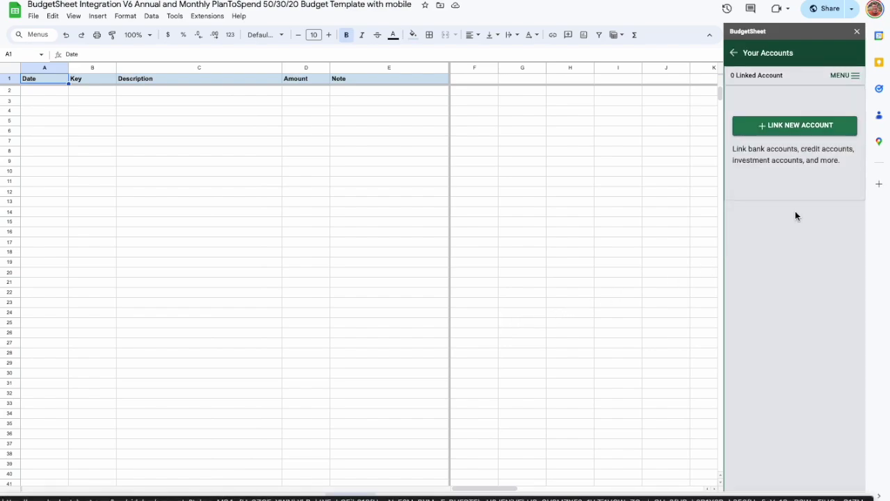
pyautogui.click(809, 120)
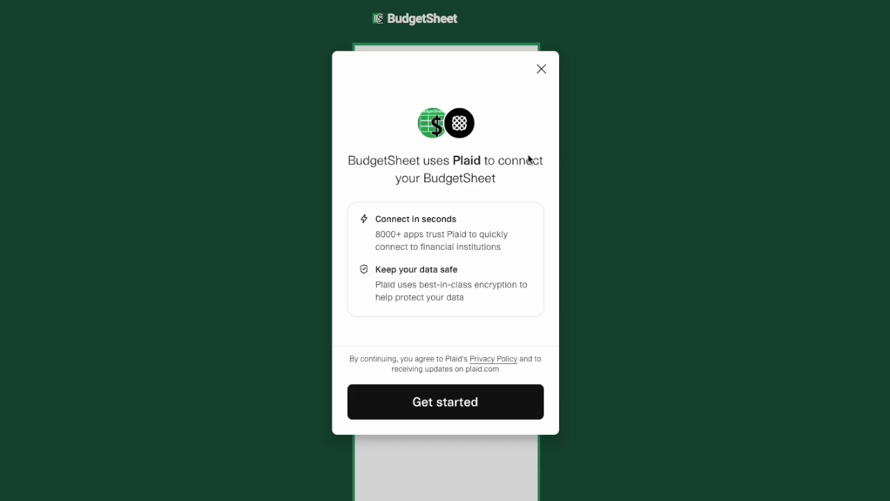
pyautogui.click(461, 400)
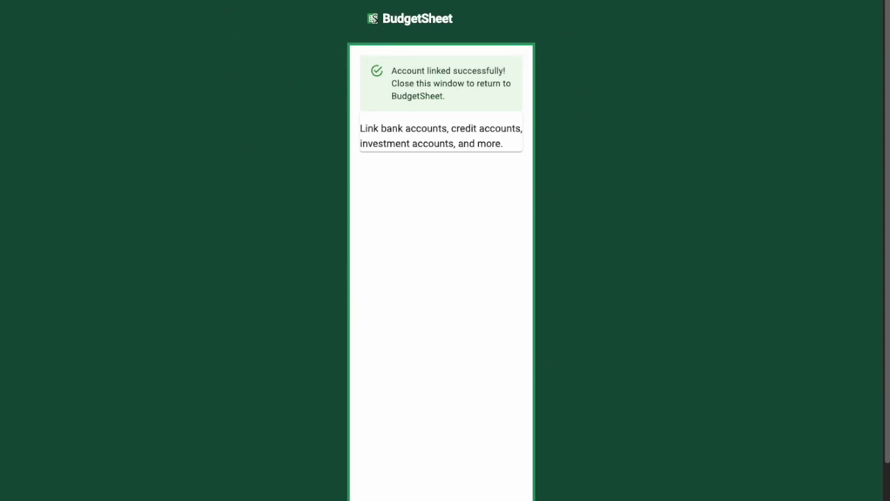
pyautogui.click(437, 1)
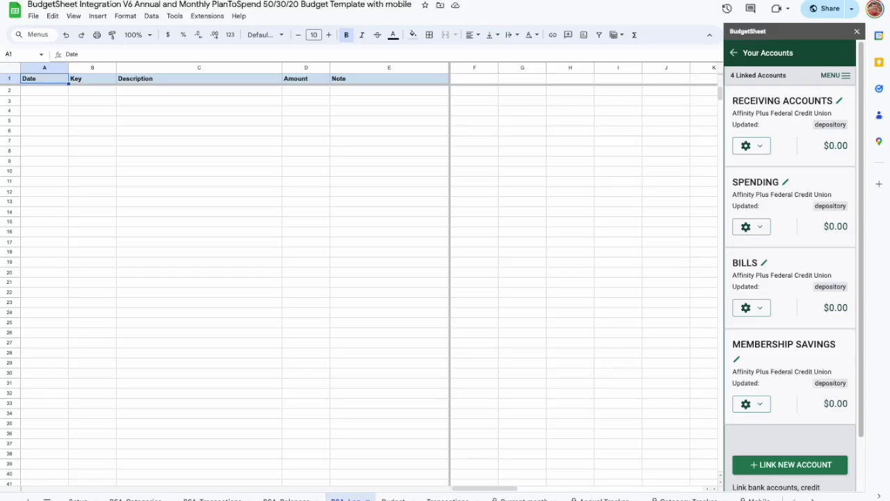
# Fetch bank transactions dated from 08/01/2024 to 10/02/2024 with BudgetSheet
pyautogui.click(735, 53)
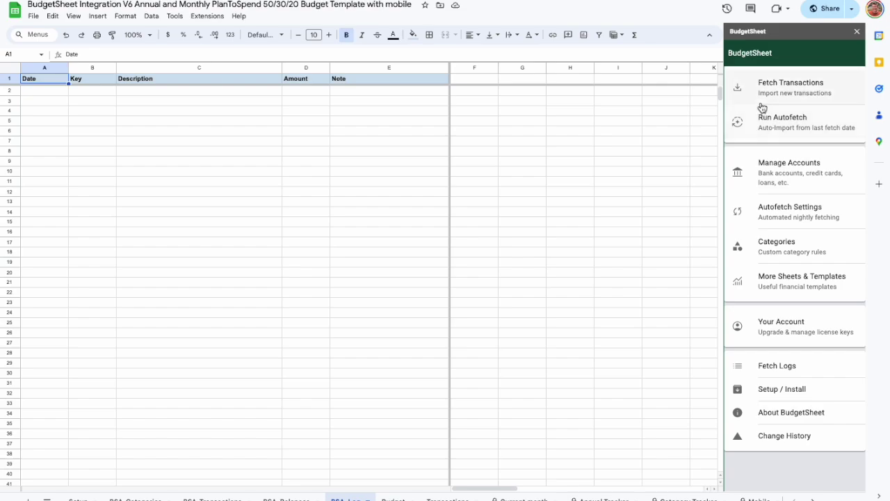
pyautogui.click(813, 92)
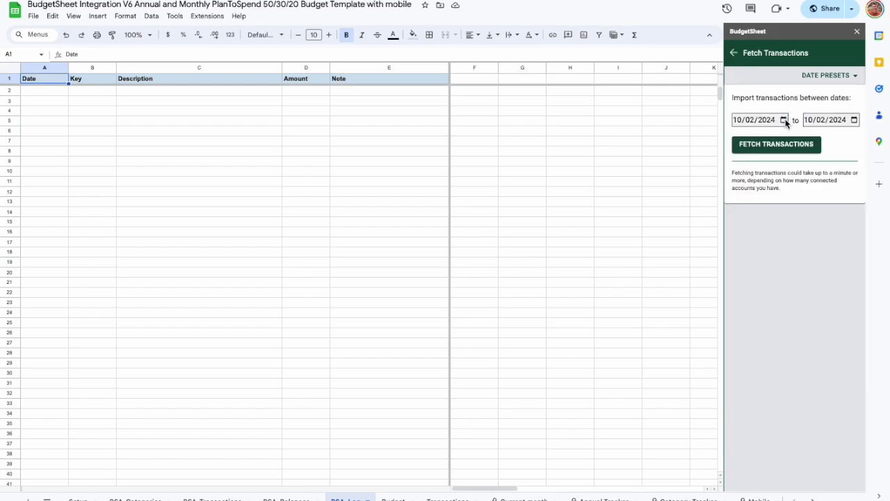
pyautogui.click(785, 121)
pyautogui.click(806, 140)
pyautogui.click(807, 140)
pyautogui.click(801, 170)
pyautogui.click(797, 148)
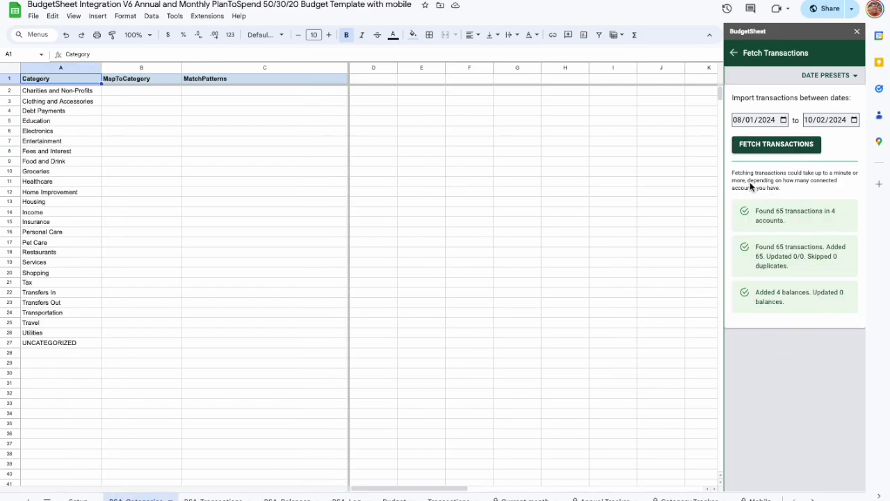
# Enable BudgetSheet's Autofetch for automated nightly imports and close the add-on sidebar
pyautogui.click(734, 53)
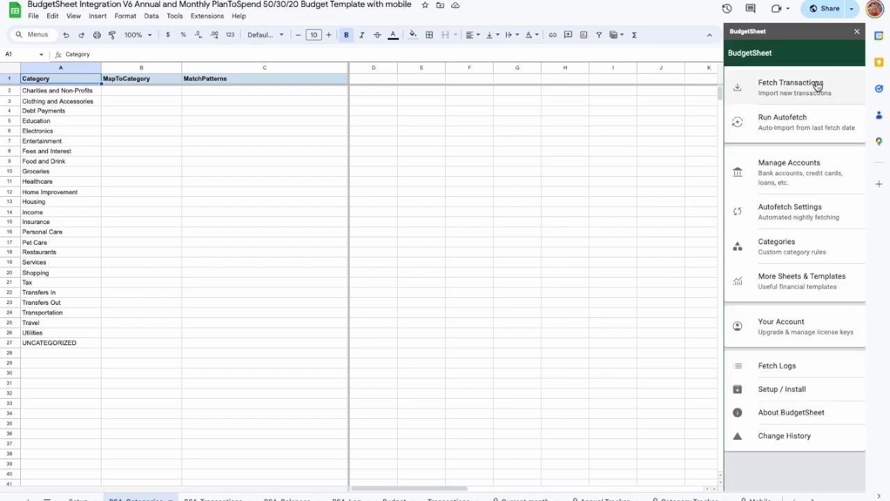
pyautogui.click(803, 217)
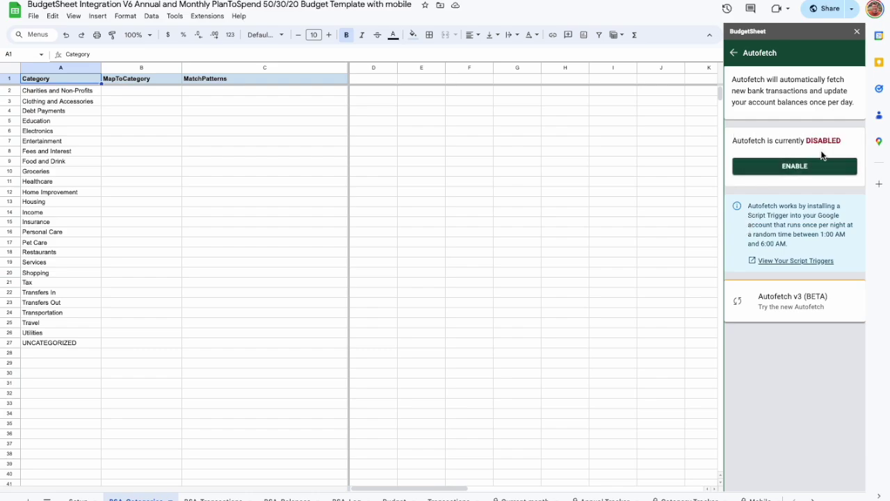
pyautogui.click(777, 168)
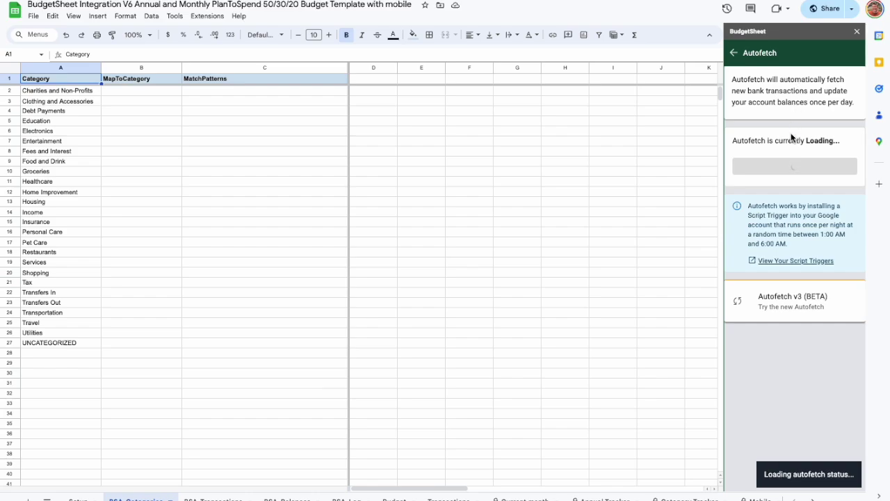
pyautogui.click(858, 33)
# Turn on "Import transactions using BudgetSheet" in the Setup sheet
pyautogui.click(346, 498)
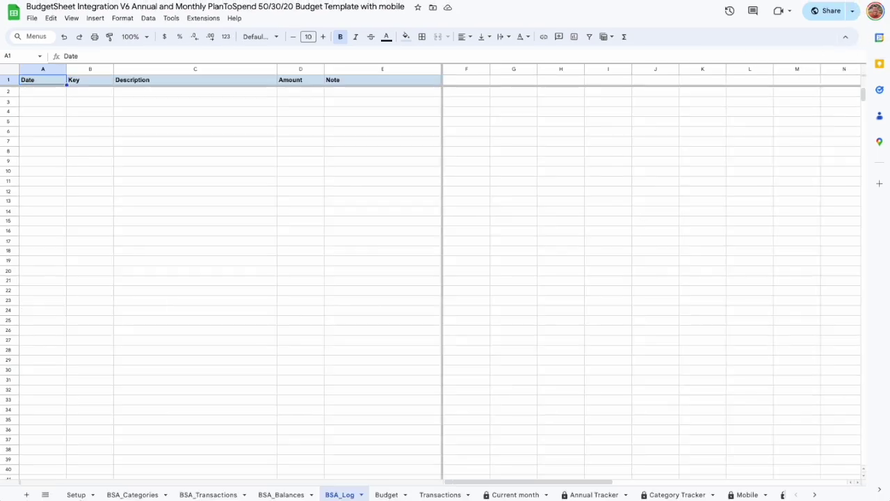
pyautogui.click(77, 495)
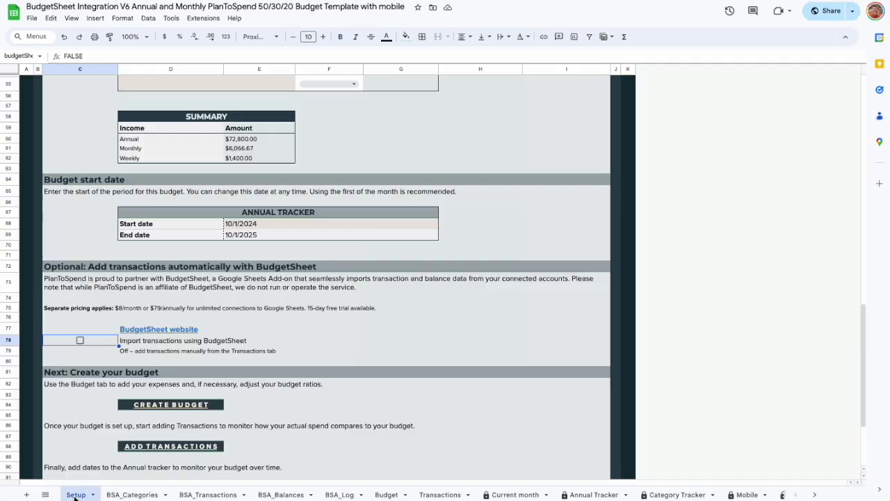
pyautogui.click(80, 340)
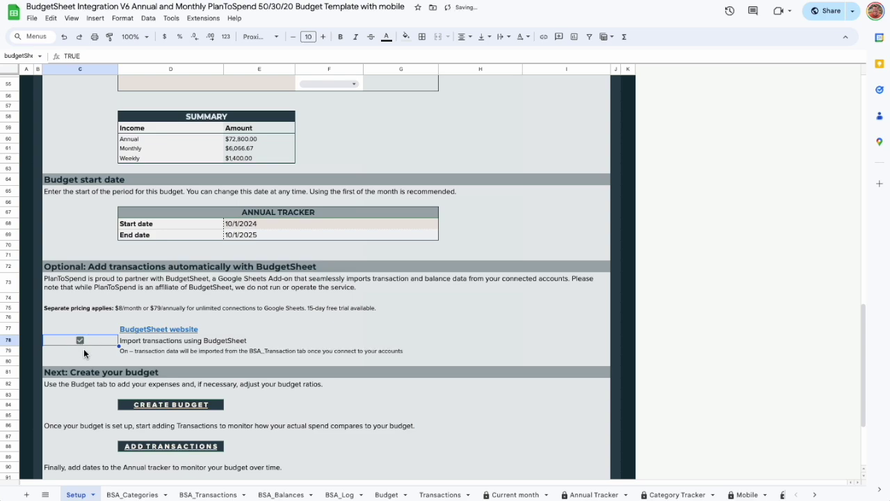
pyautogui.moveTo(188, 335)
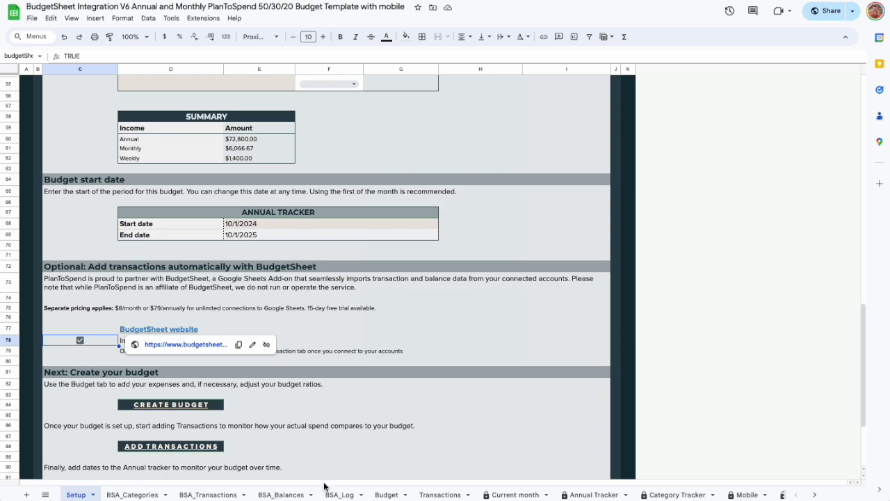
# Re-enter the existing import formulas in A2, B2 and C2 of the Transactions sheet to clear their reference errors
pyautogui.click(438, 495)
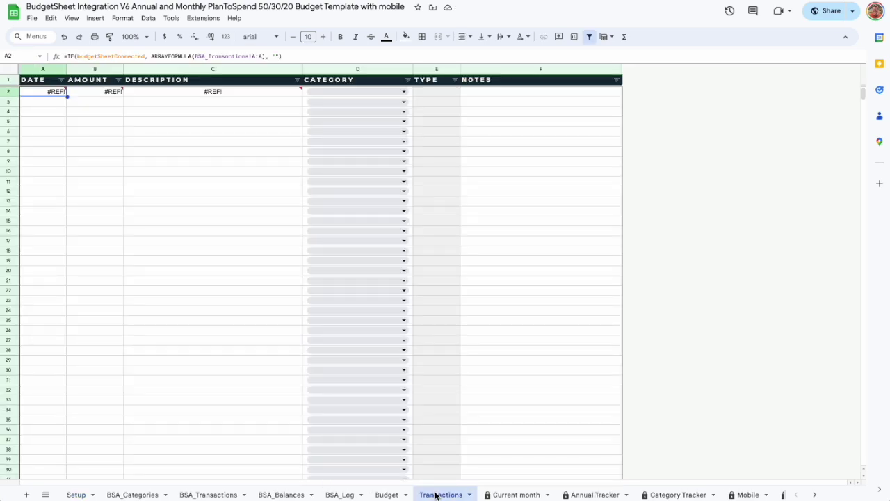
pyautogui.moveTo(38, 93)
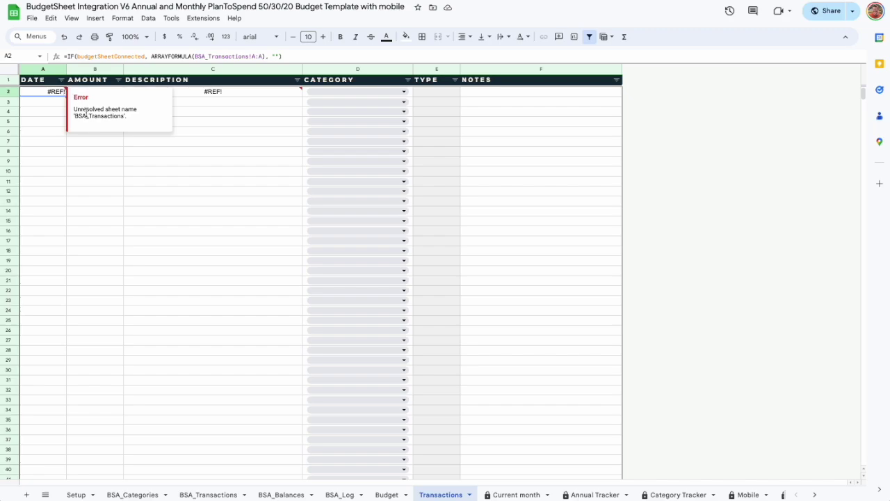
pyautogui.doubleClick(55, 92)
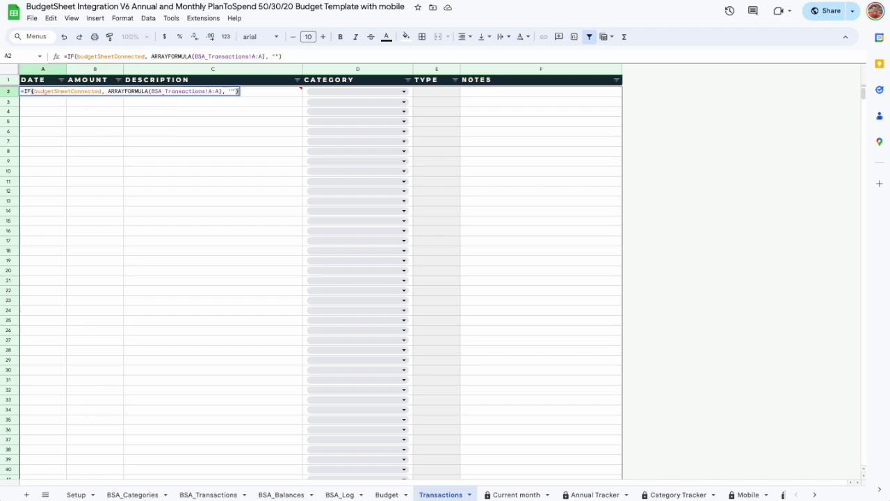
pyautogui.press('Return')
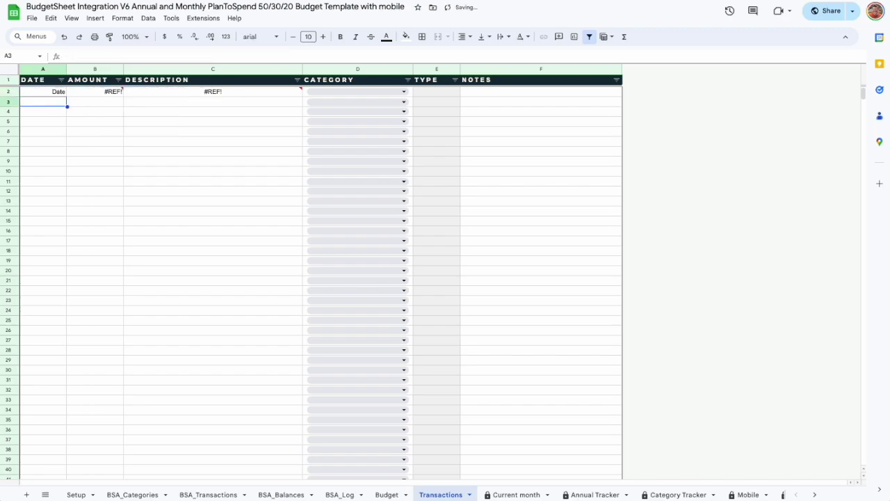
pyautogui.doubleClick(102, 91)
pyautogui.press('Return')
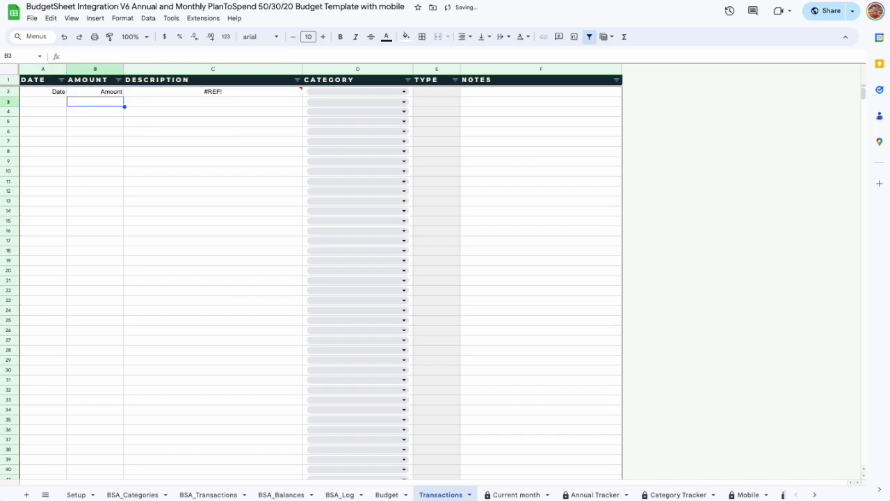
pyautogui.doubleClick(184, 93)
pyautogui.press('Return')
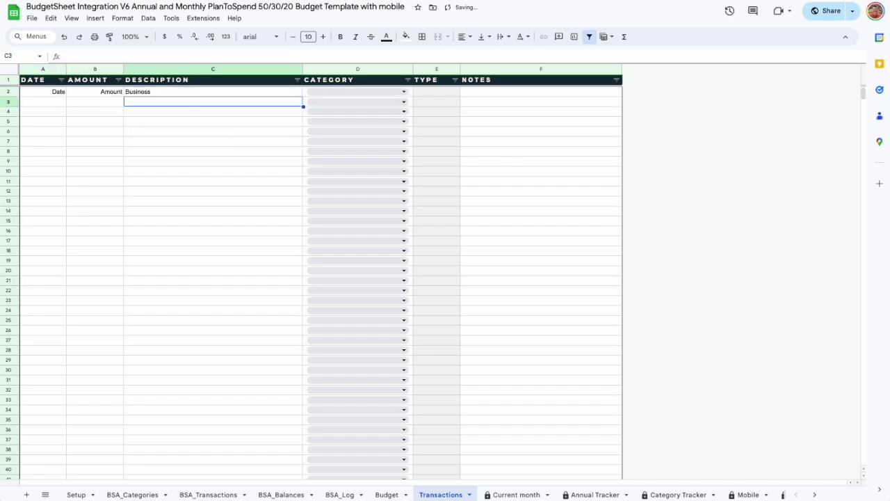
pyautogui.click(183, 93)
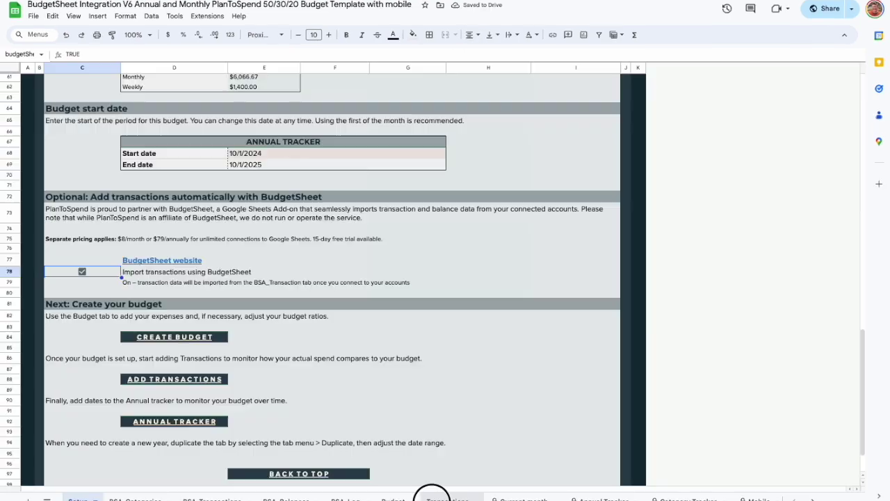
# Review the imported rows in the Transactions sheet and the category choices offered for row 3
pyautogui.click(438, 495)
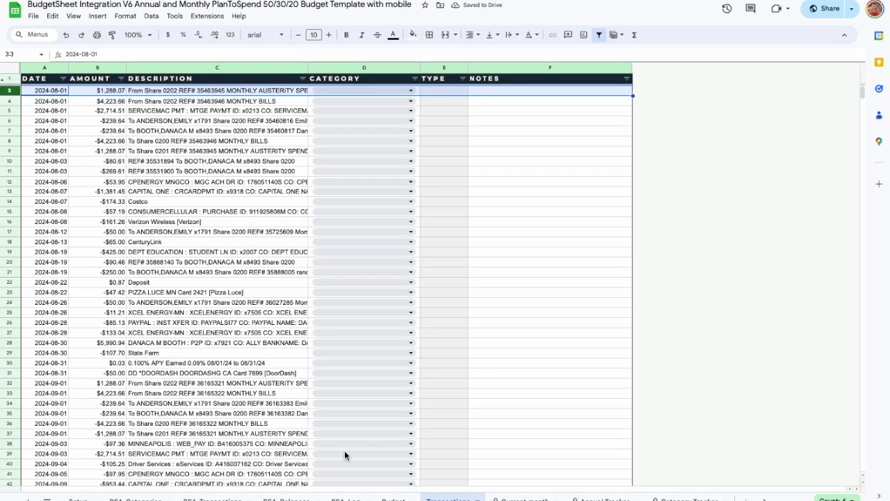
pyautogui.click(39, 92)
pyautogui.click(362, 91)
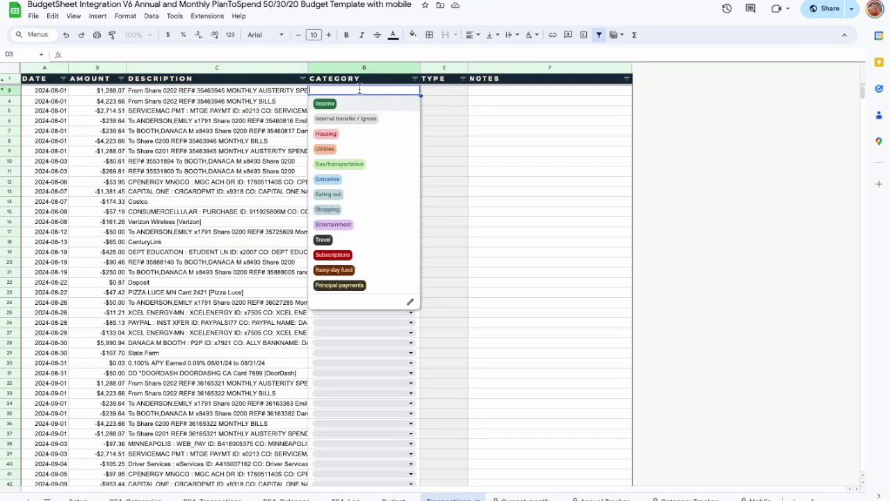
pyautogui.click(465, 96)
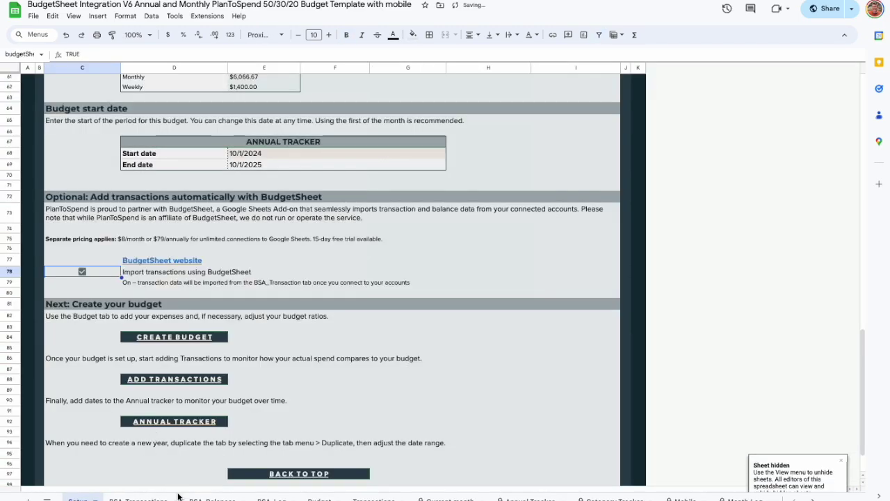
# Hide the BSA_Transactions sheet
pyautogui.click(178, 498)
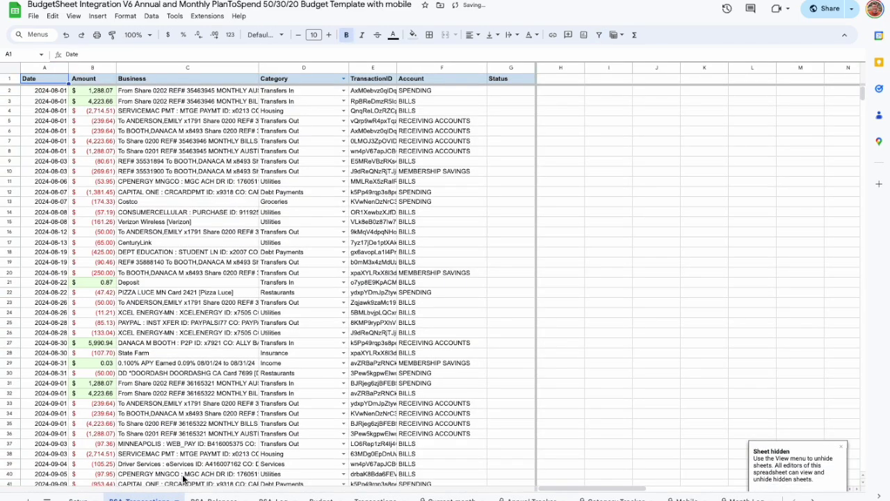
pyautogui.rightClick(179, 498)
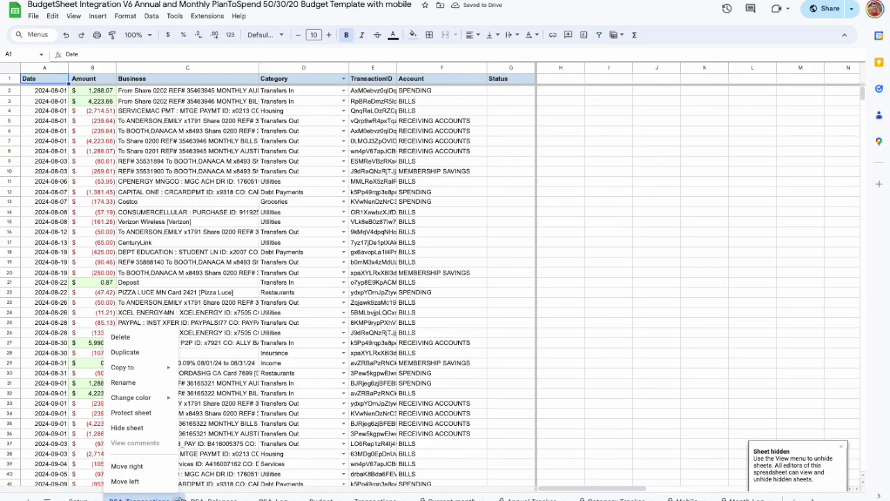
pyautogui.click(142, 427)
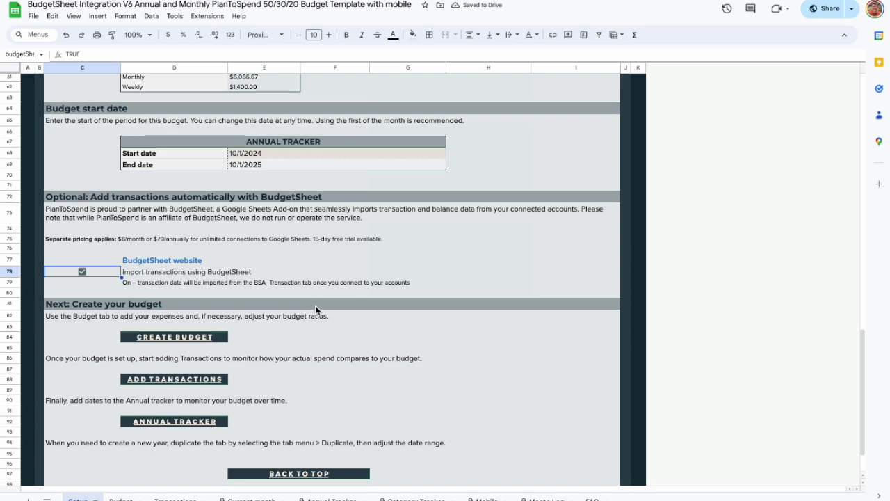
pyautogui.scroll(1, 140, 120)
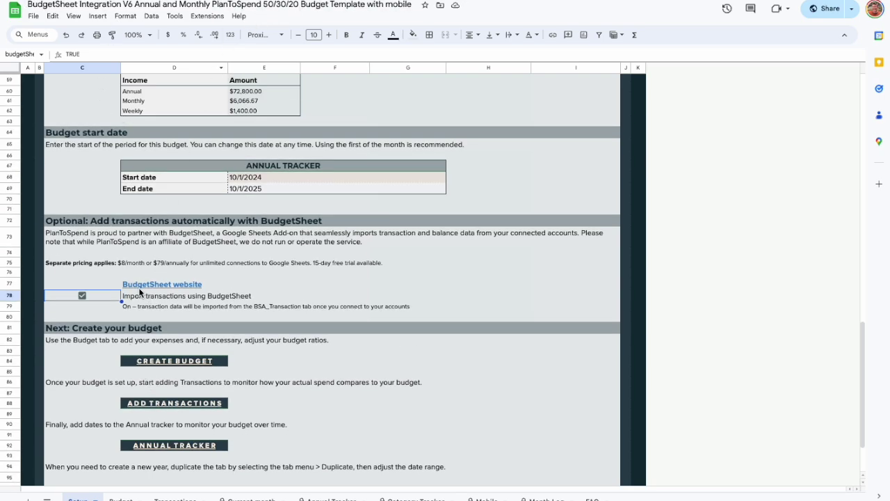
pyautogui.moveTo(139, 288)
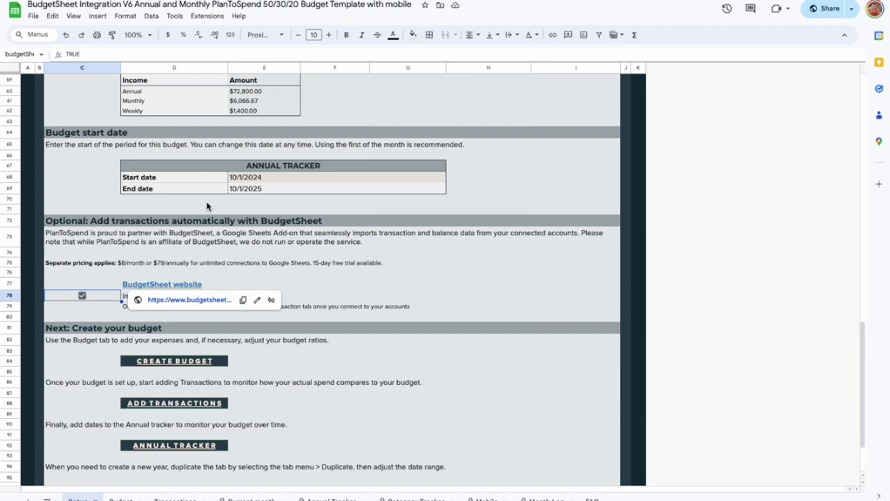
pyautogui.scroll(-1, 723, 117)
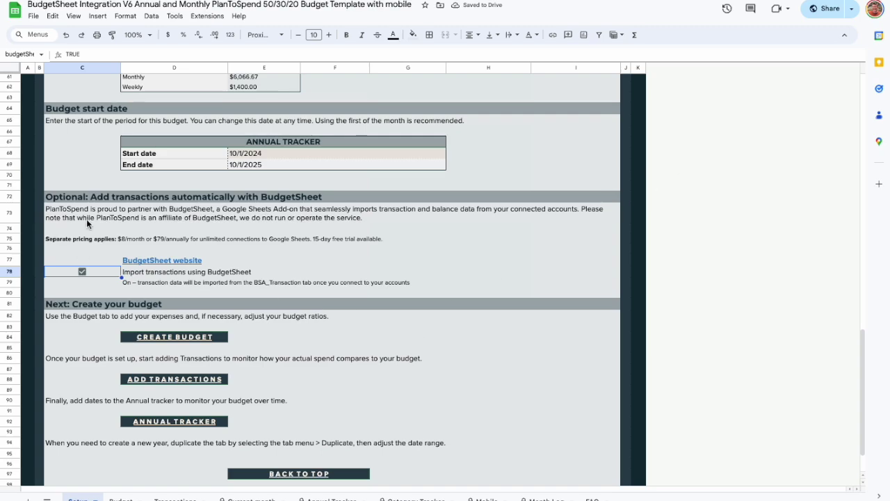
pyautogui.scroll(1, 156, 153)
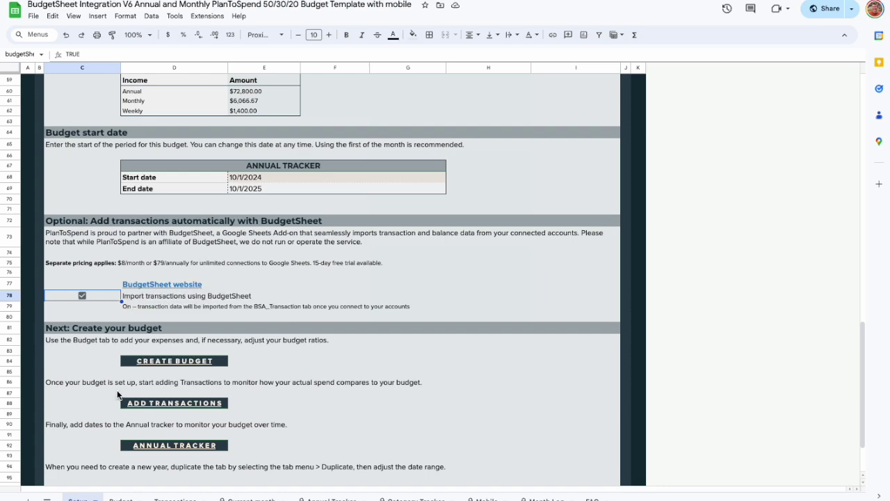
pyautogui.scroll(-1, 722, 117)
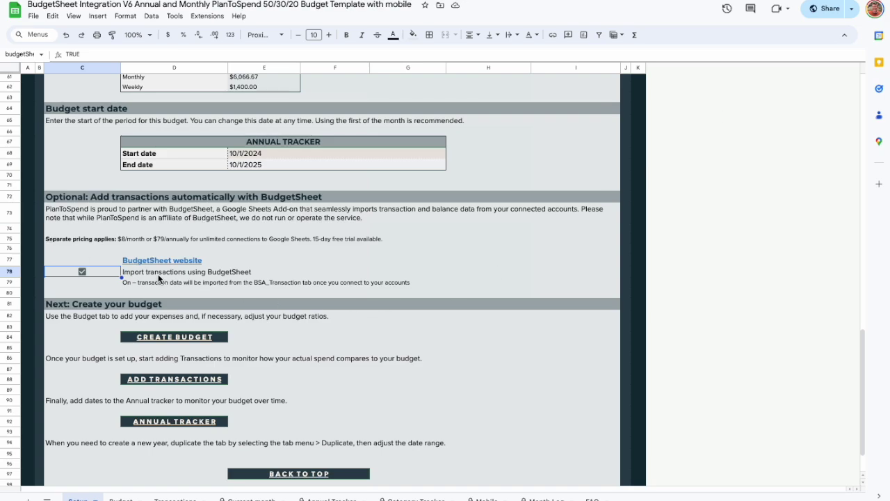
pyautogui.scroll(1, 114, 111)
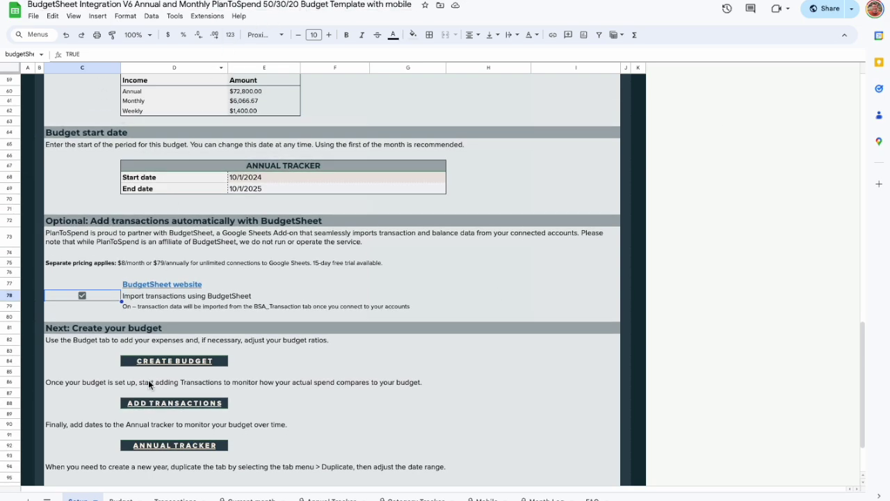
pyautogui.moveTo(181, 287)
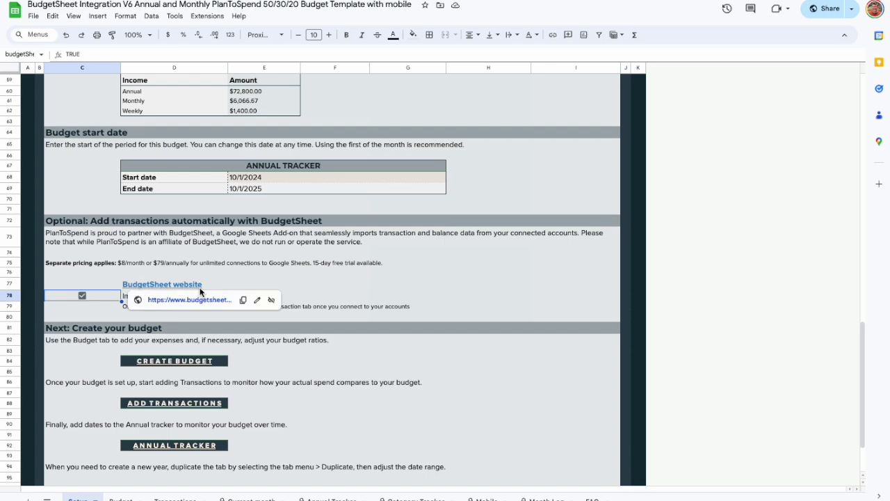